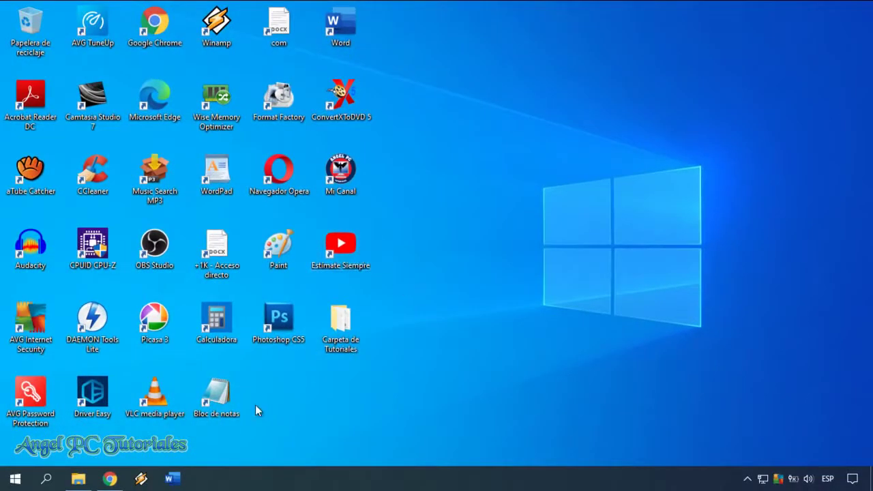
Step: In Chrome, view the Estímate Siempre channel page and the options for the pink controller image in the joystick image results
click(109, 479)
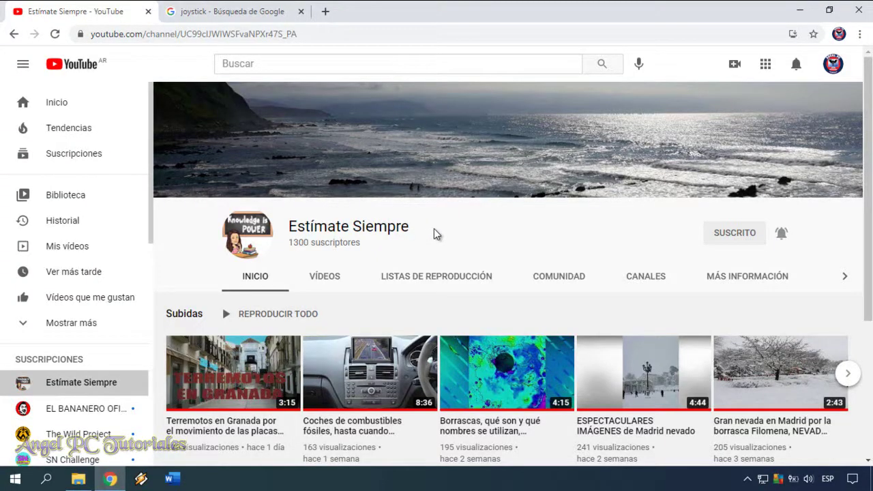
click(798, 9)
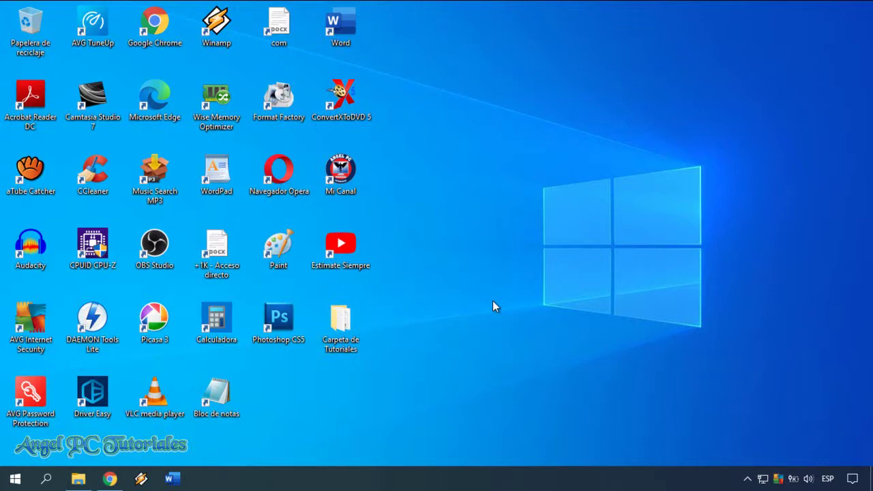
click(110, 479)
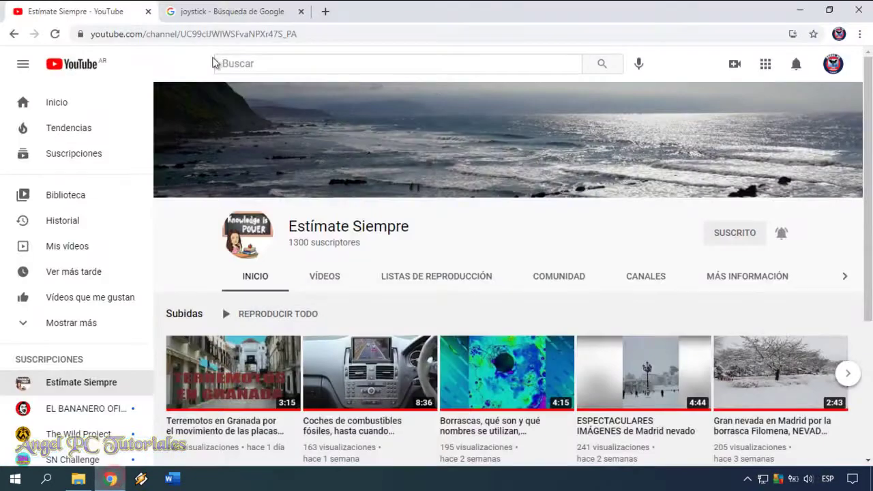
click(238, 7)
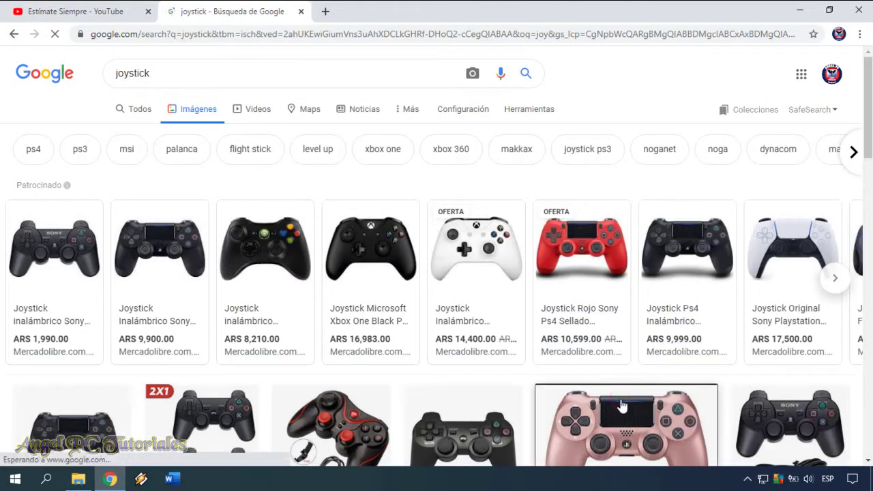
click(621, 406)
right_click(685, 224)
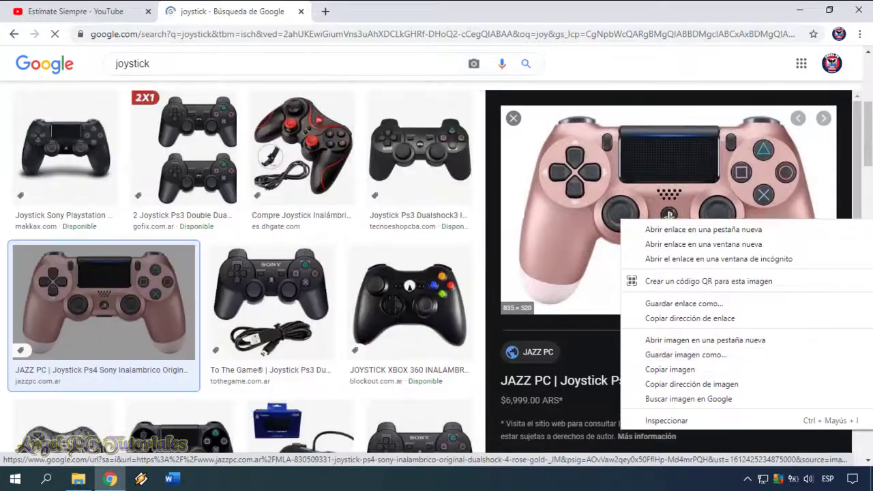
key(Escape)
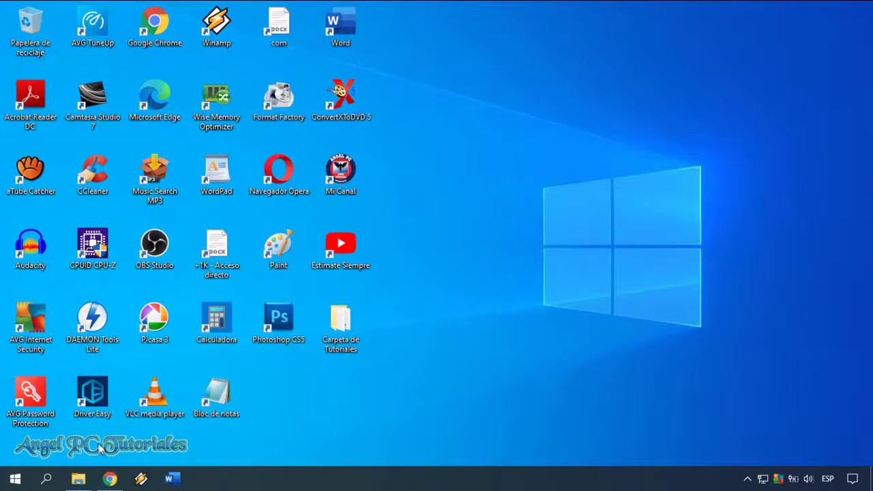
Step: Open the Estímate Siempre picture from the Imágenes library in Paint
click(78, 478)
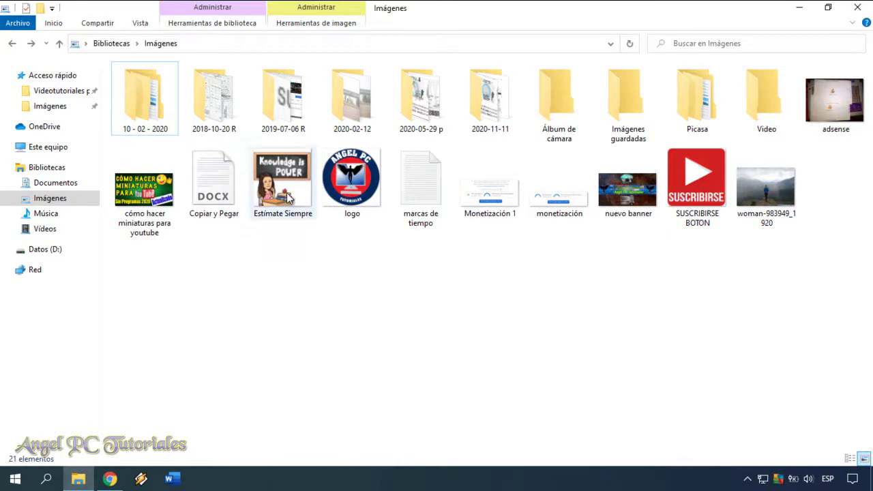
mouse_move(287, 198)
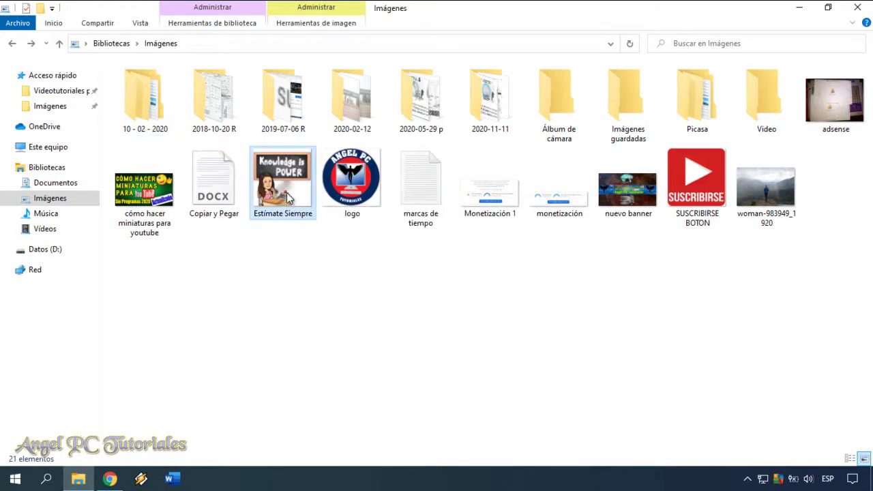
right_click(287, 198)
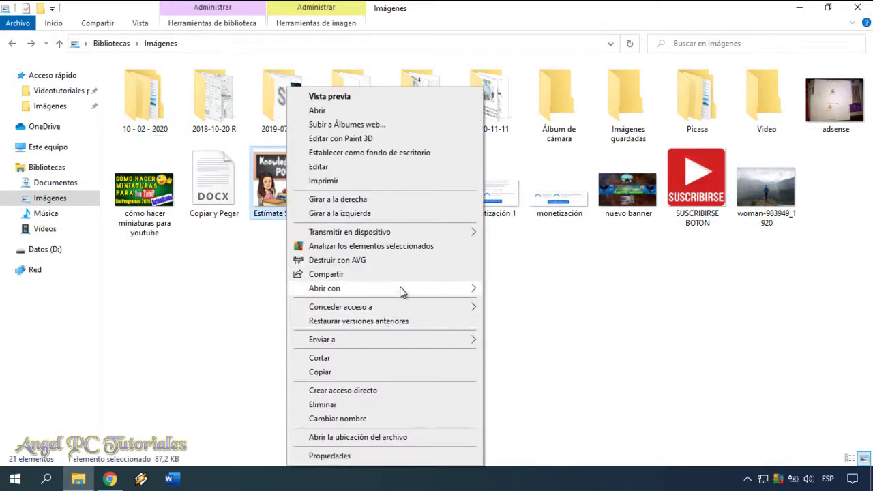
mouse_move(400, 286)
click(511, 318)
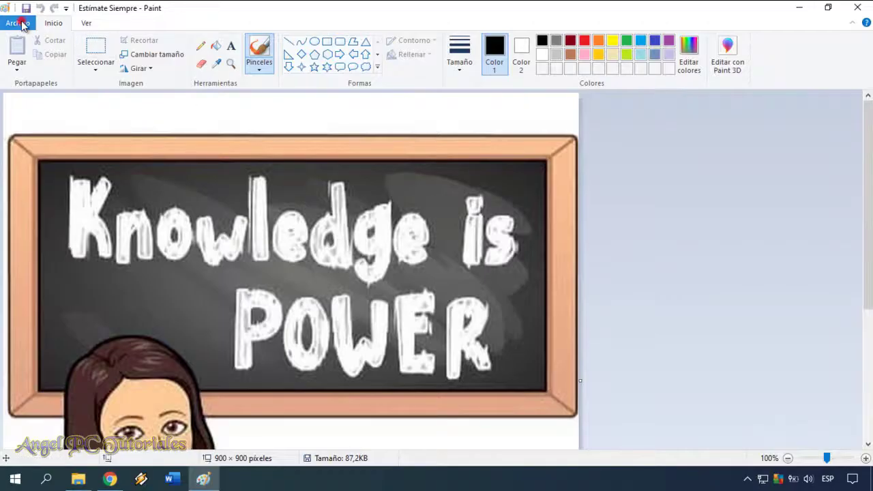
Step: Save the picture as a PNG named Estímate Siempre in the Imágenes library and close Paint
click(19, 23)
mouse_move(118, 135)
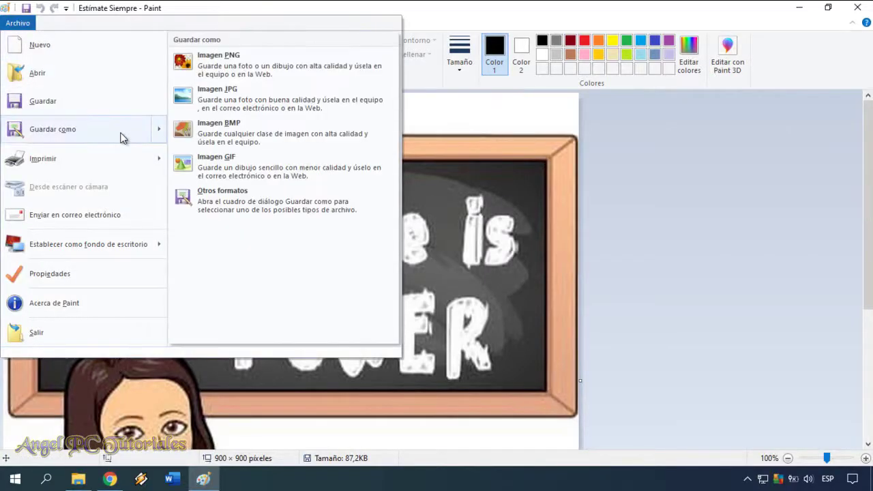
click(240, 69)
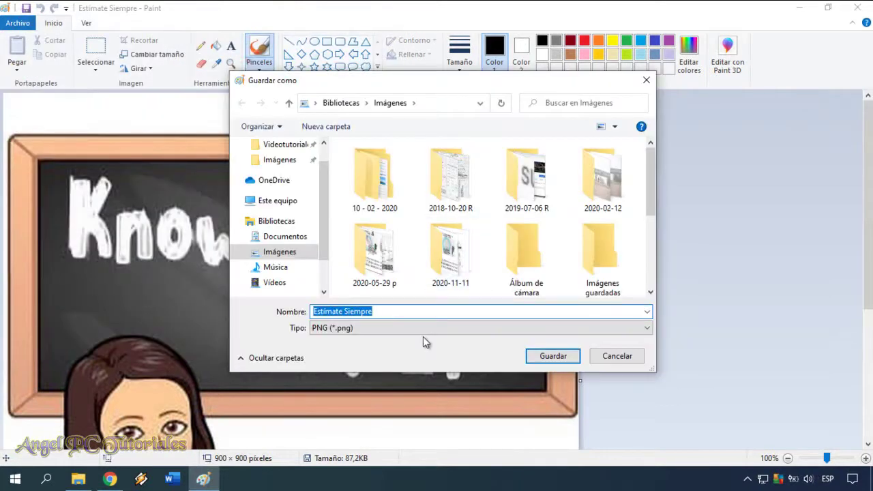
click(550, 357)
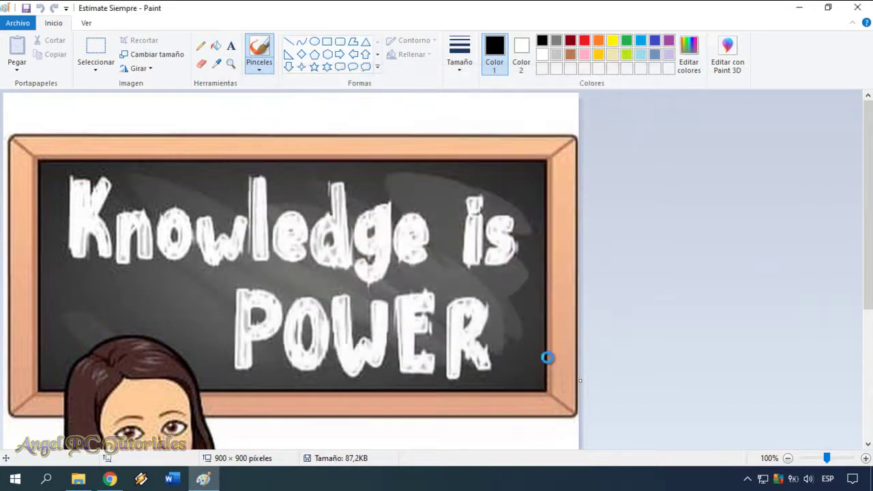
click(857, 8)
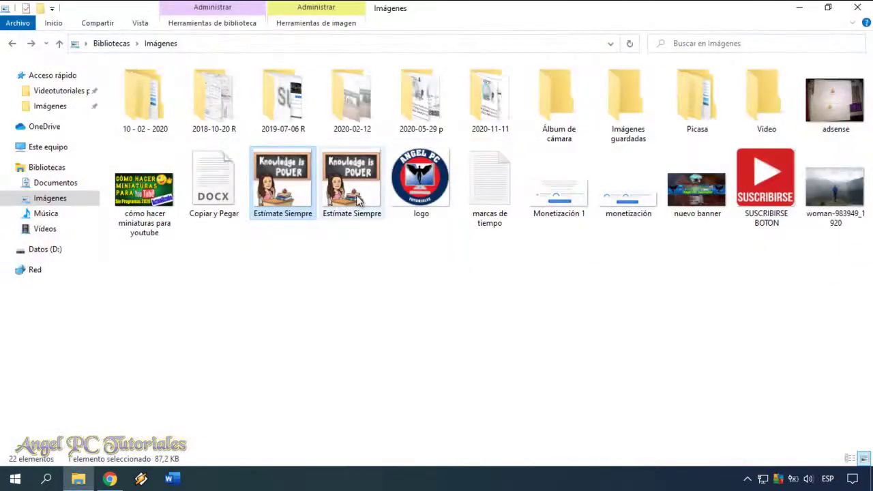
Step: Minimize the Imágenes folder, switch to the ConvertICO page in Chrome and translate it into Spanish
mouse_move(357, 198)
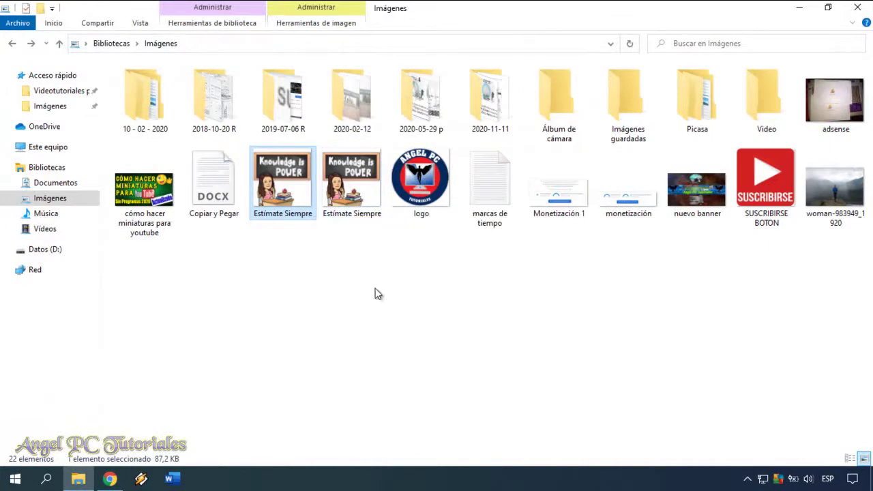
click(798, 7)
click(109, 478)
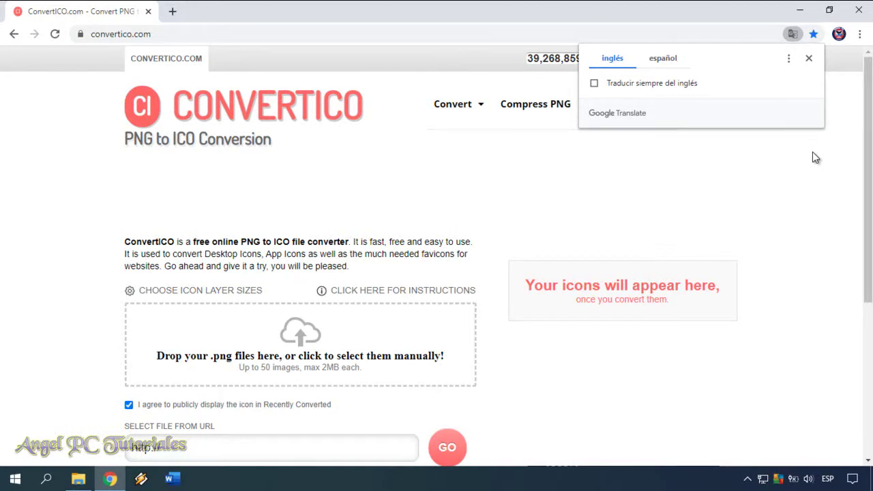
click(659, 60)
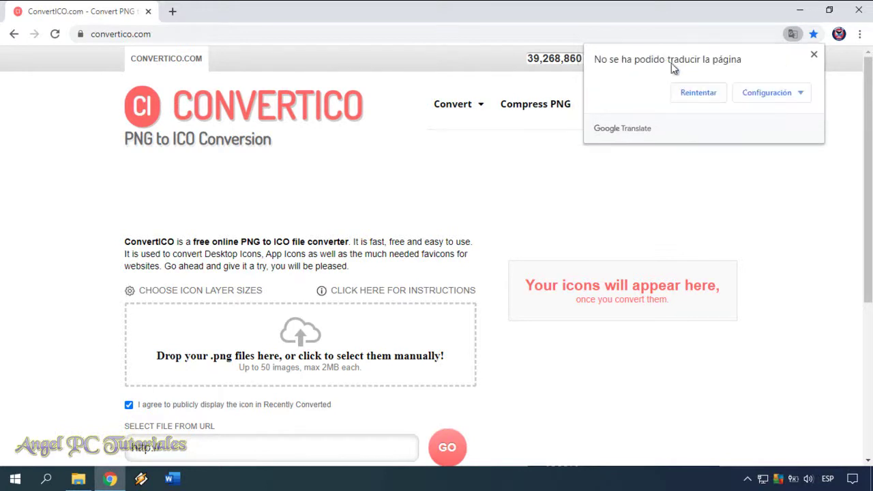
click(705, 91)
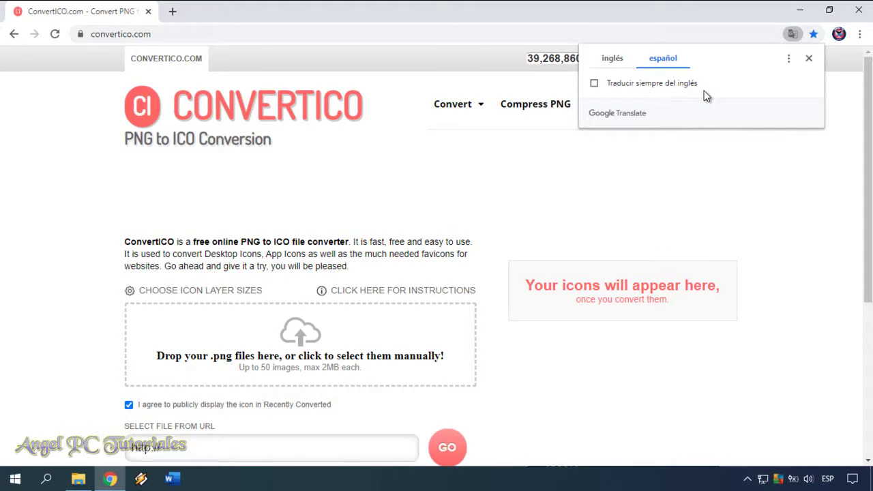
click(809, 58)
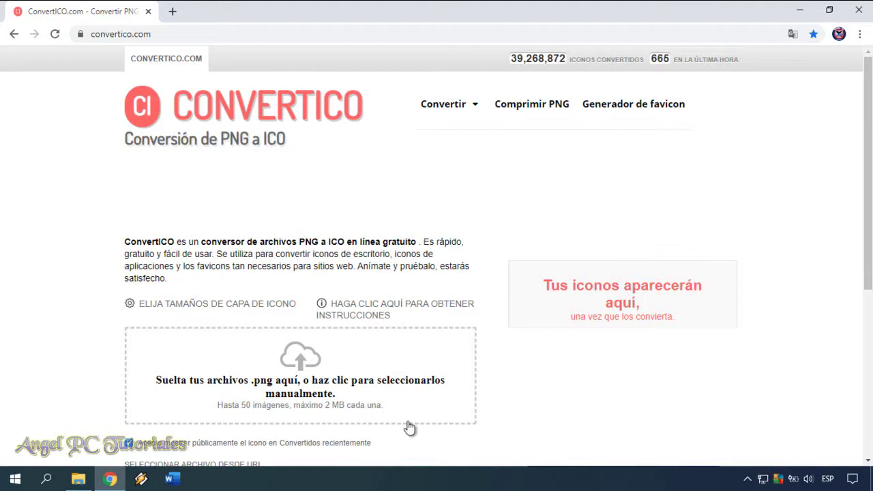
Step: Upload the Estímate Siempre PNG from the Imágenes library to the ConvertICO converter
click(300, 356)
scroll(266, 157, down, 3)
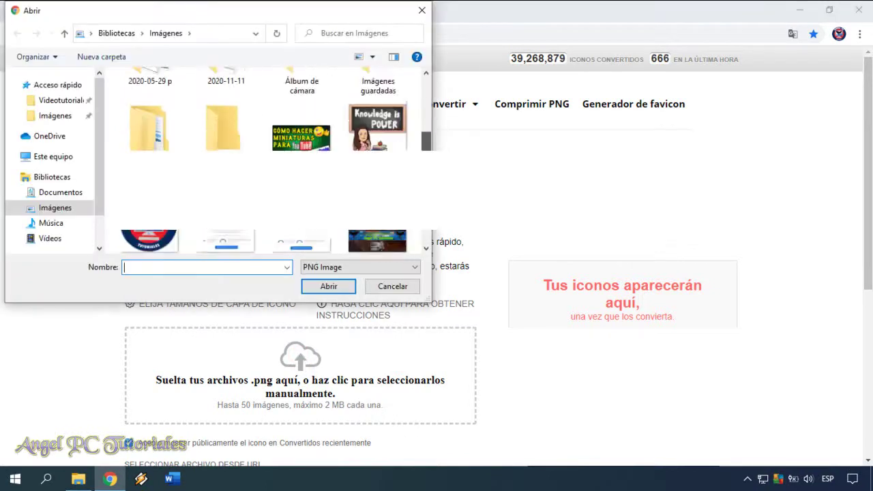
click(378, 126)
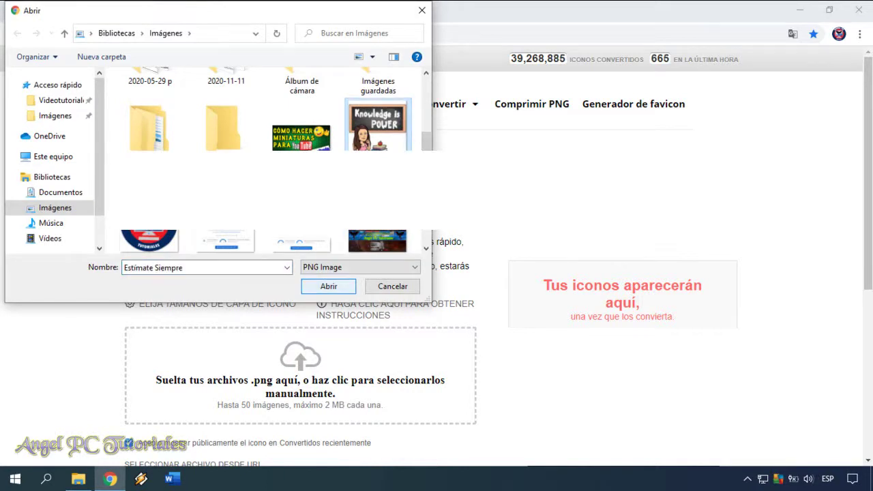
key(Return)
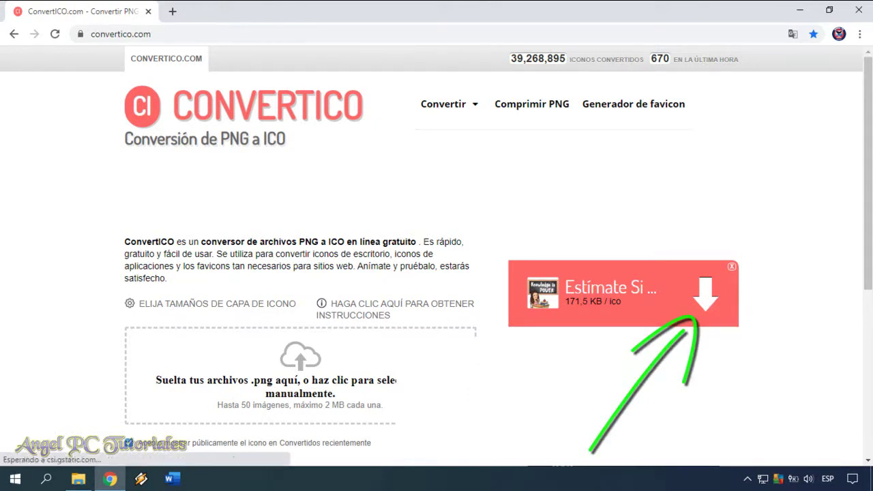
Step: Download the converted Estímate Siempre ICO file, show it in its folder and close the browser
click(706, 295)
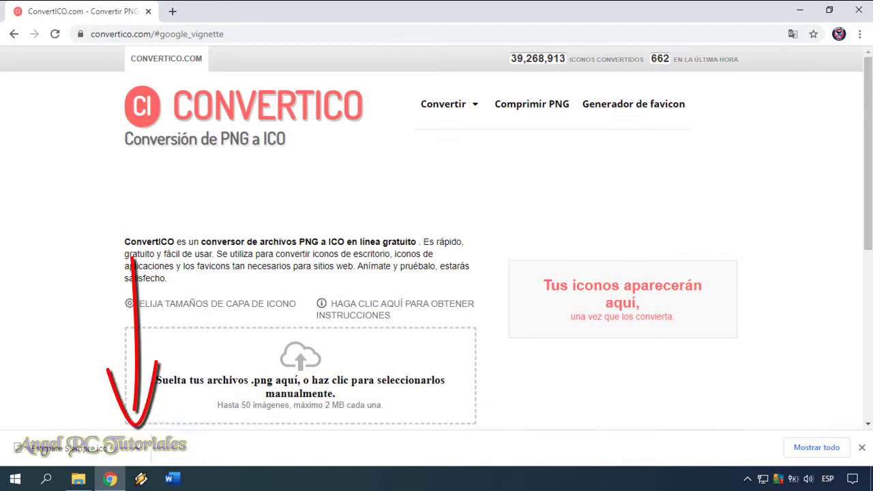
click(136, 448)
click(181, 405)
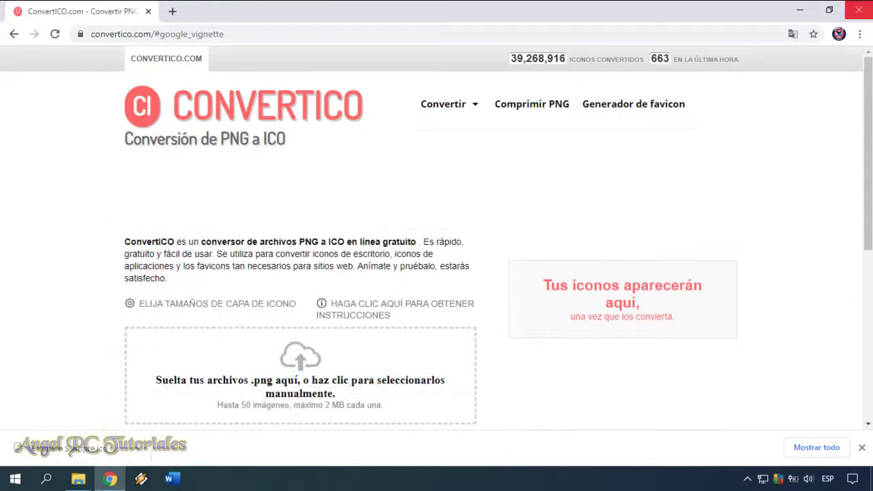
click(859, 10)
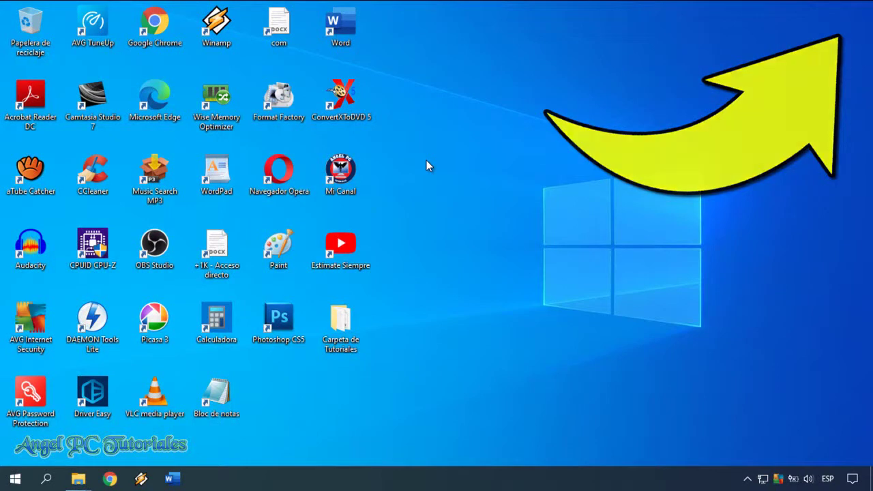
Step: Check the downloaded Estímate Siempre icon in the Descargas folder and return to the desktop
key(super+t)
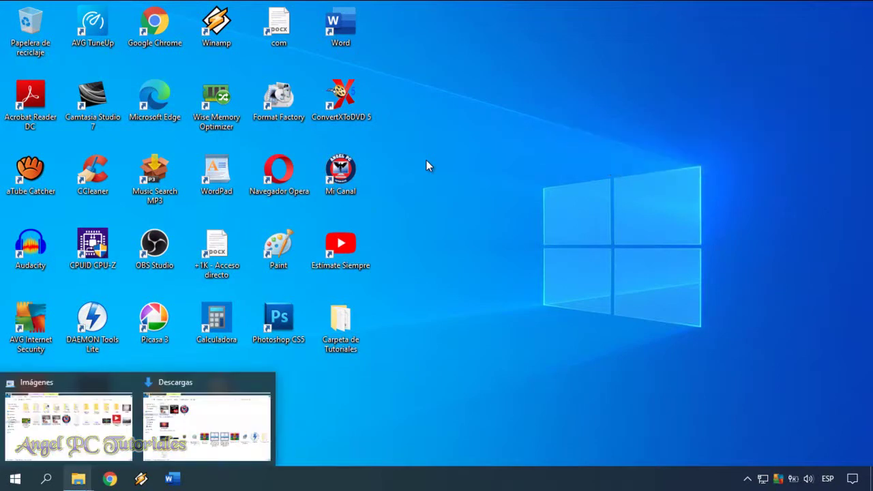
key(Right)
key(Return)
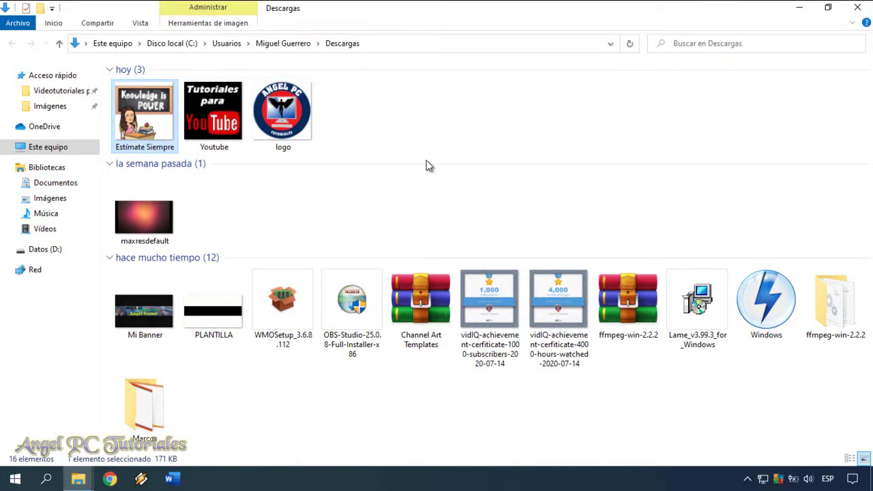
key(super+d)
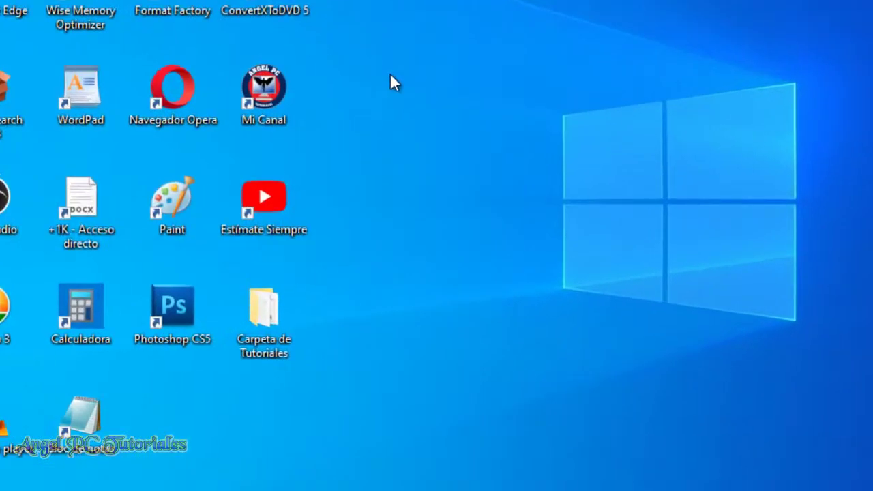
Step: Open the properties of the Estímate Siempre shortcut on the desktop
key(e)
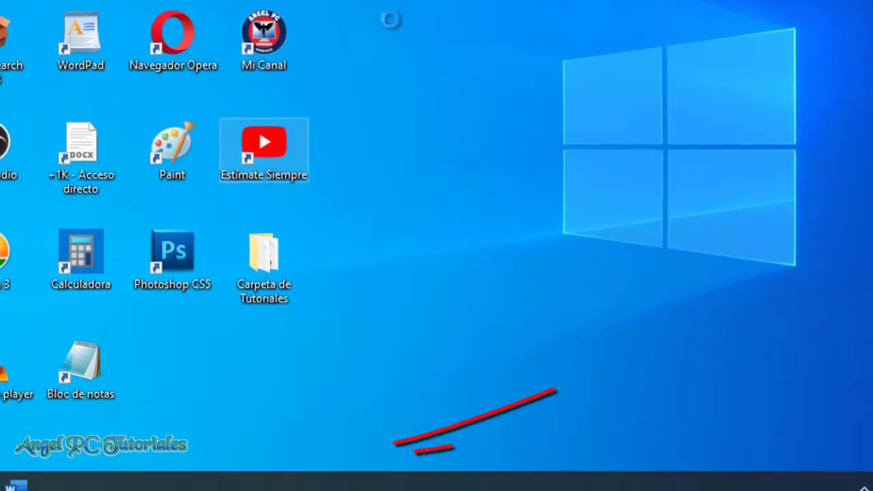
key(shift+F10)
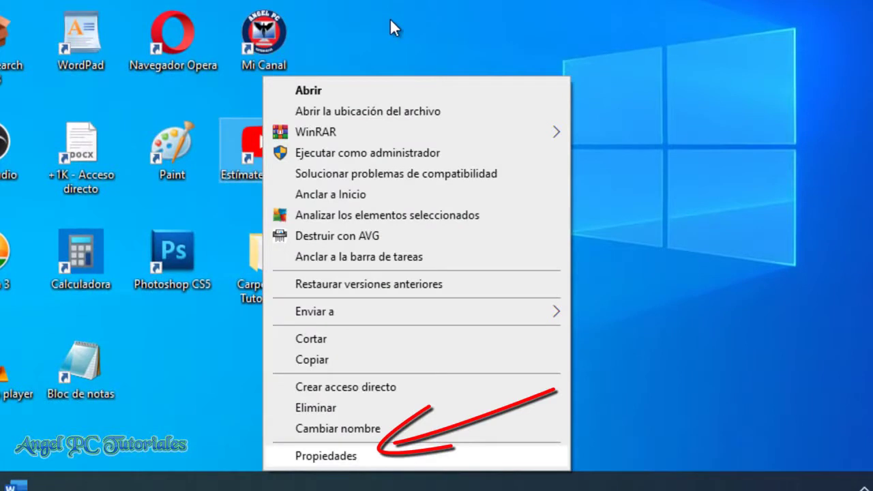
key(r)
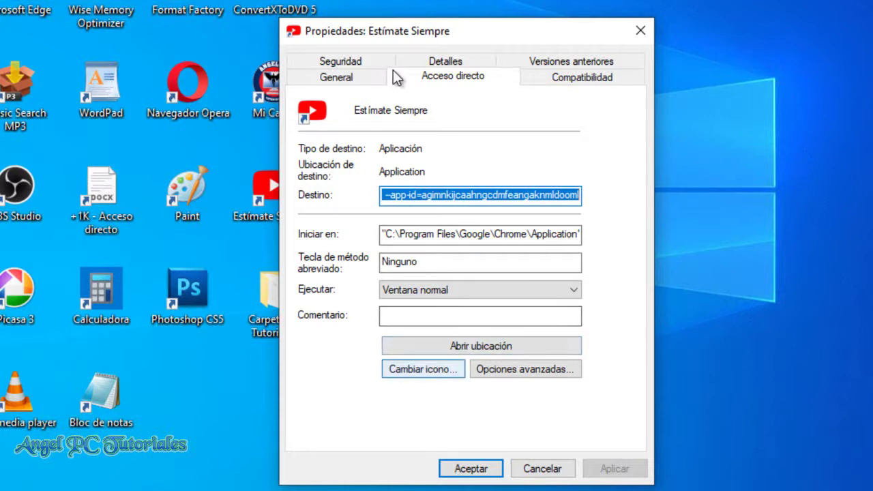
Step: Change the Estímate Siempre shortcut's icon to the Estímate Siempre icon file in Descargas, apply it and close the properties
key(alt+c)
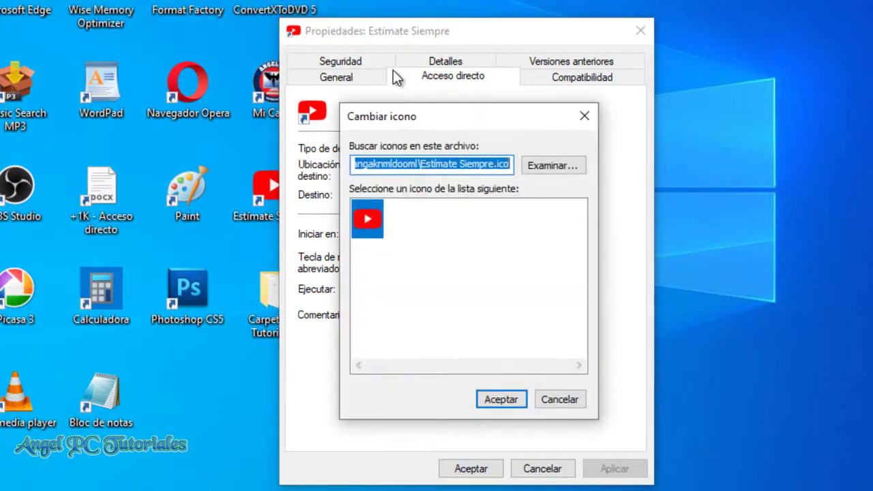
key(Tab)
key(Return)
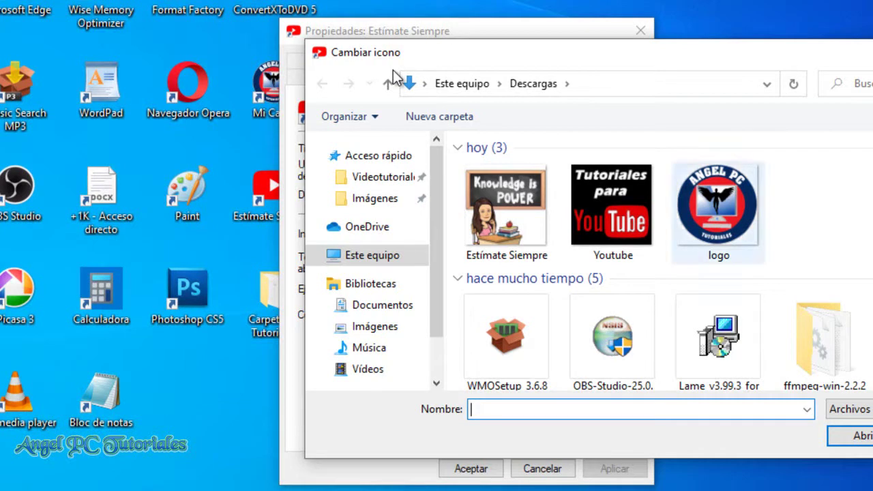
click(506, 212)
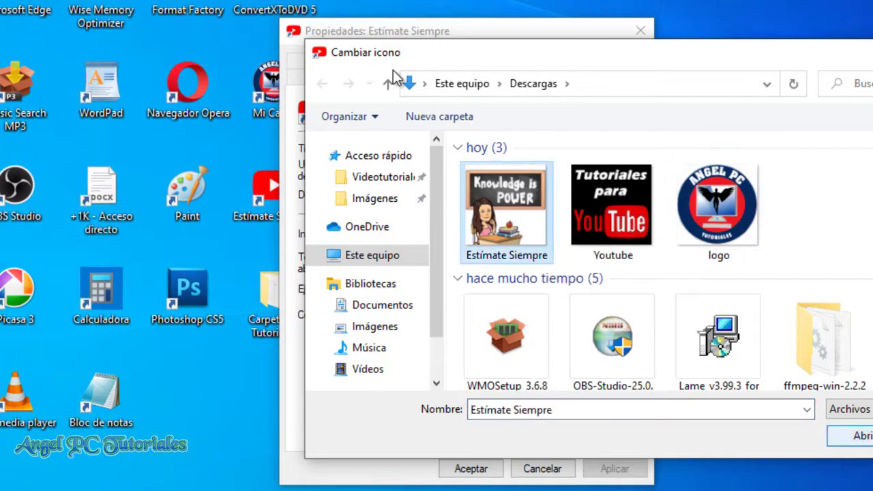
key(Return)
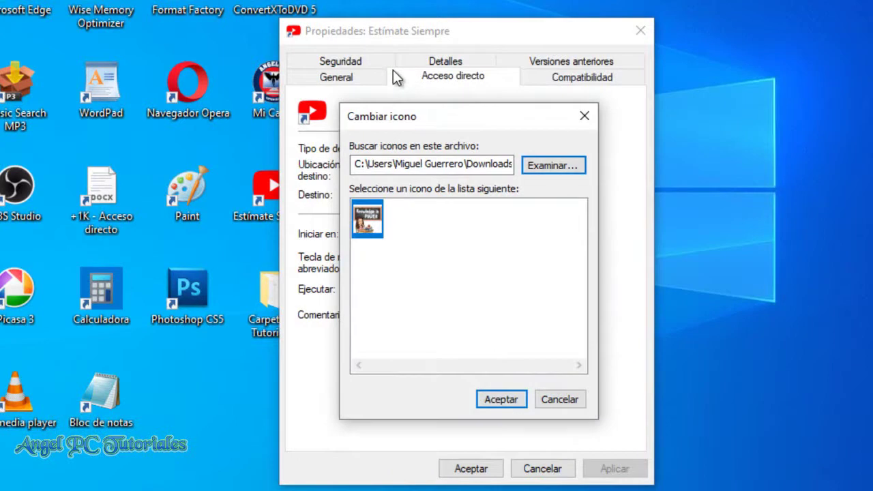
key(Return)
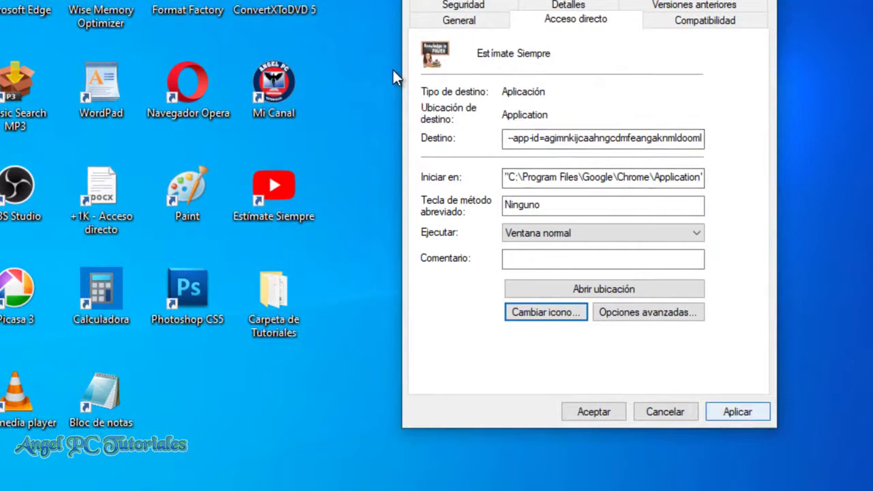
key(alt+a)
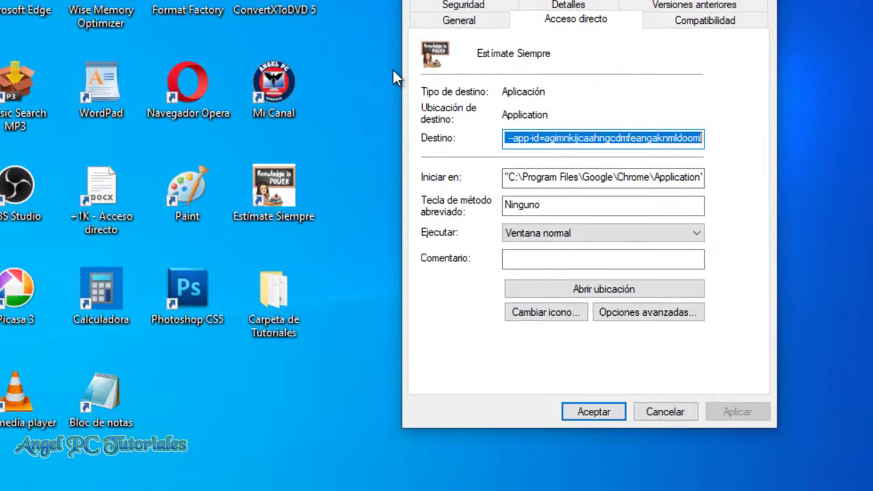
key(Return)
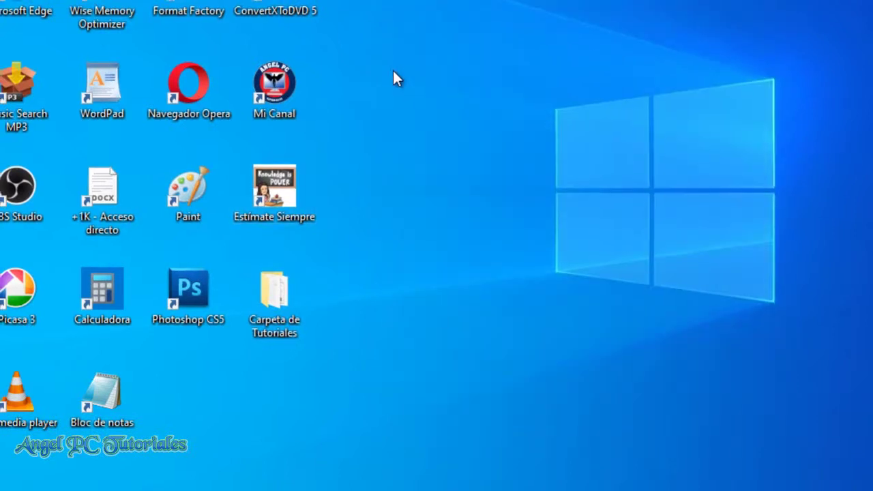
Step: Set the desktop view to large icons (Iconos grandes)
key(shift+F10)
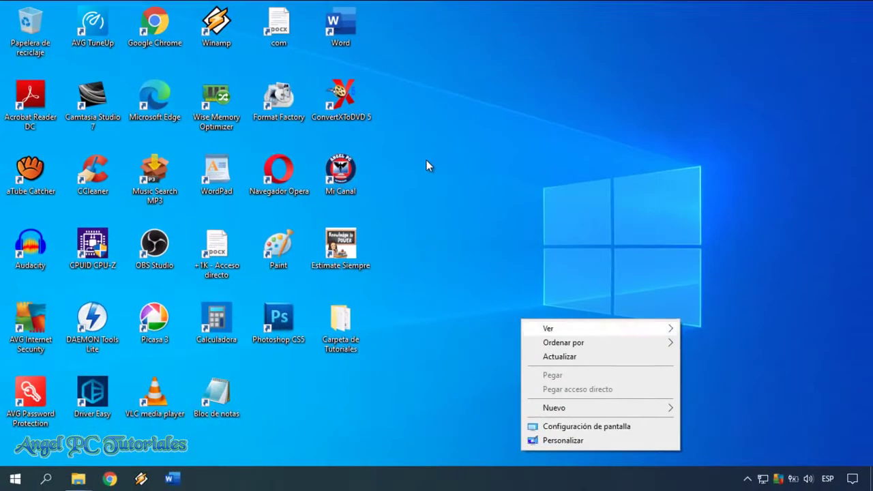
key(v)
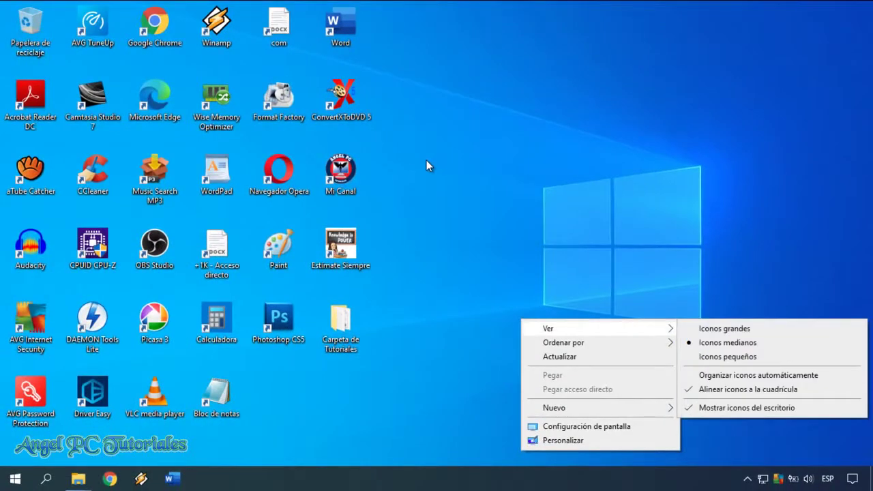
click(426, 161)
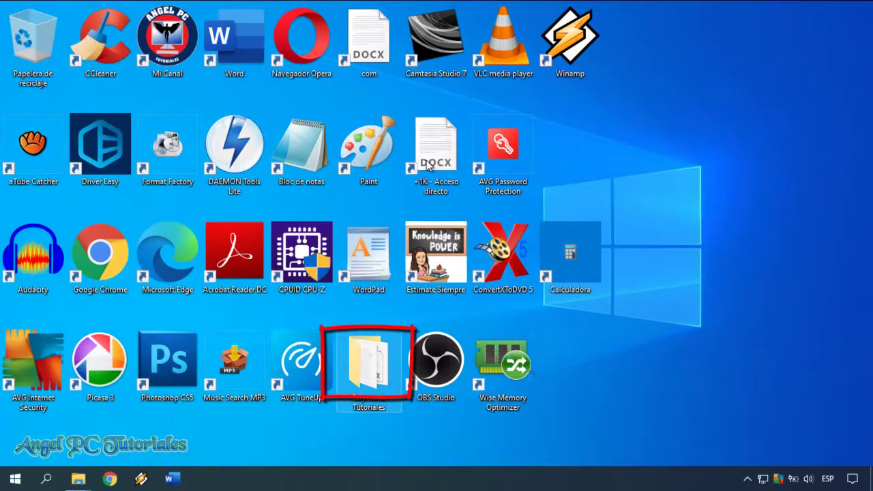
Step: Open the properties of the Carpeta de Tutoriales desktop folder at its customization settings (Personalizar)
key(shift+F10)
key(Up)
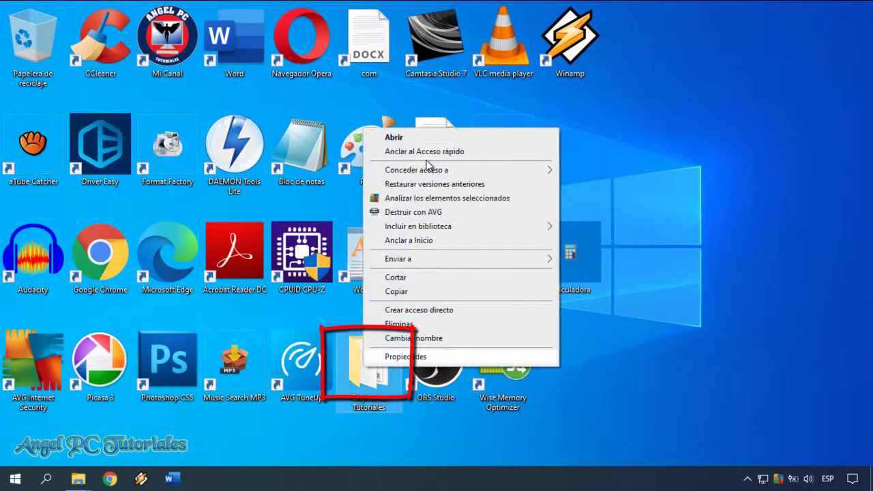
key(Return)
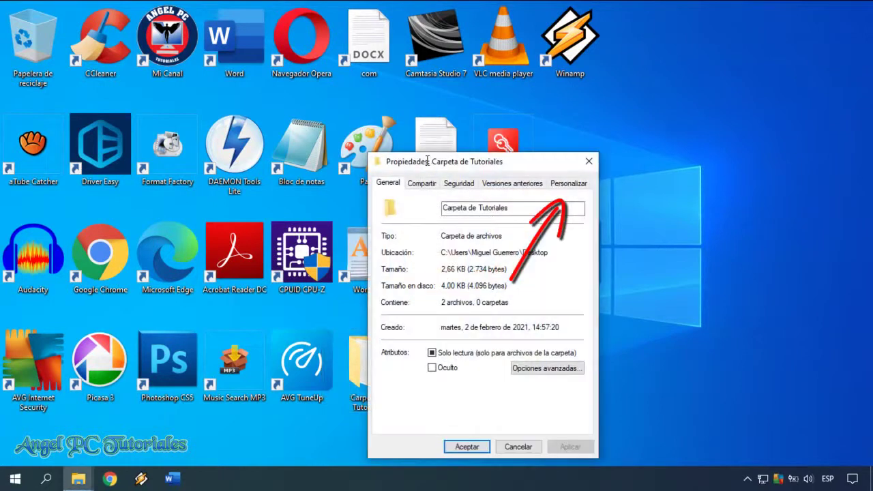
key(ctrl+shift+Tab)
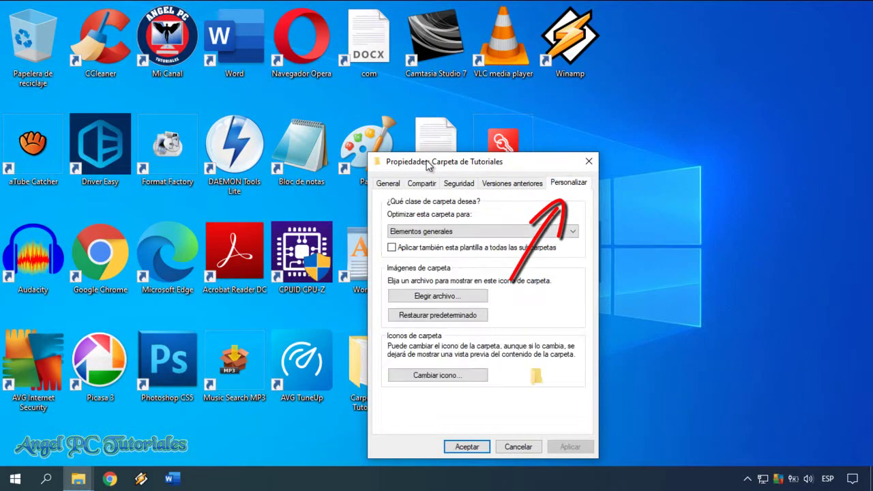
Step: Change the folder's icon to the Youtube icon file in Descargas, apply it and close the folder properties
key(alt+i)
key(space)
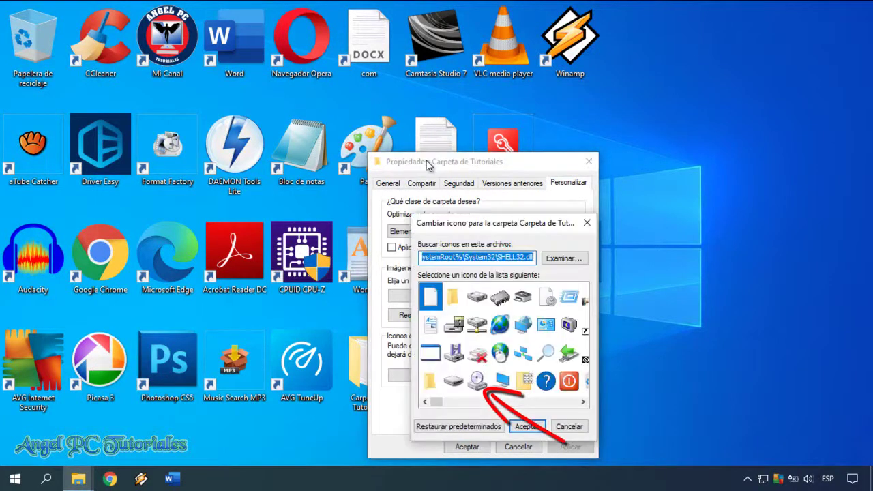
key(Tab)
key(space)
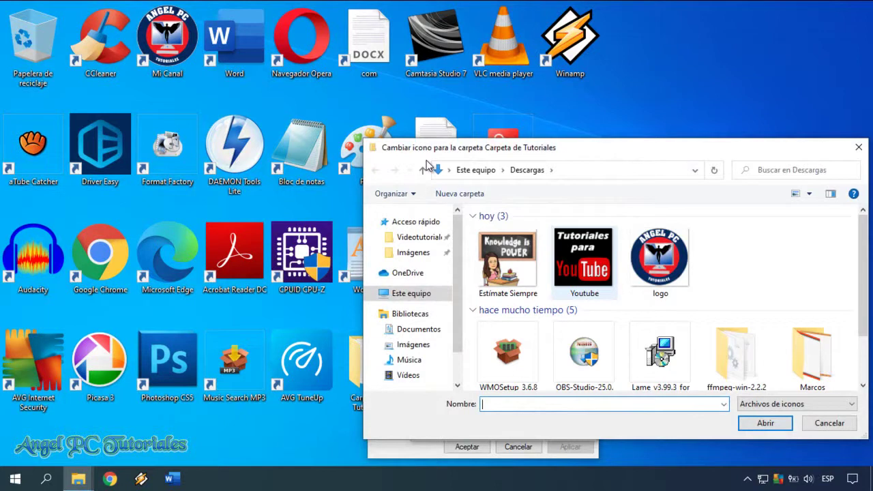
click(583, 262)
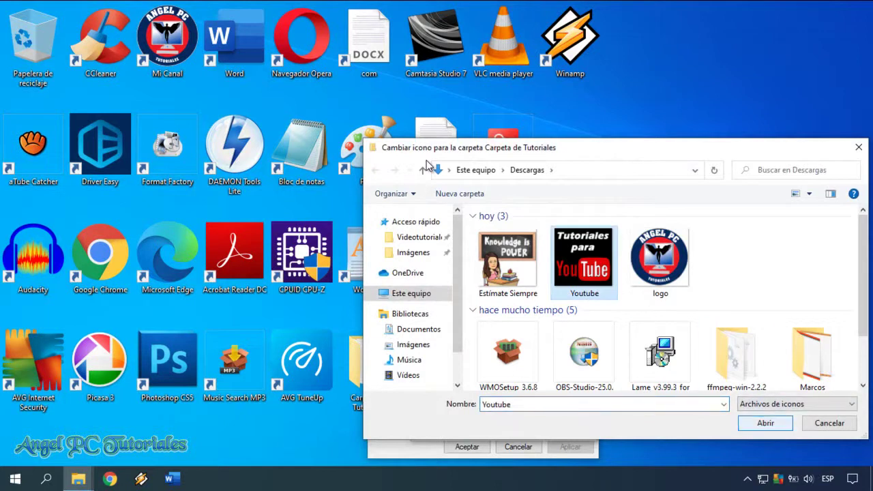
key(Return)
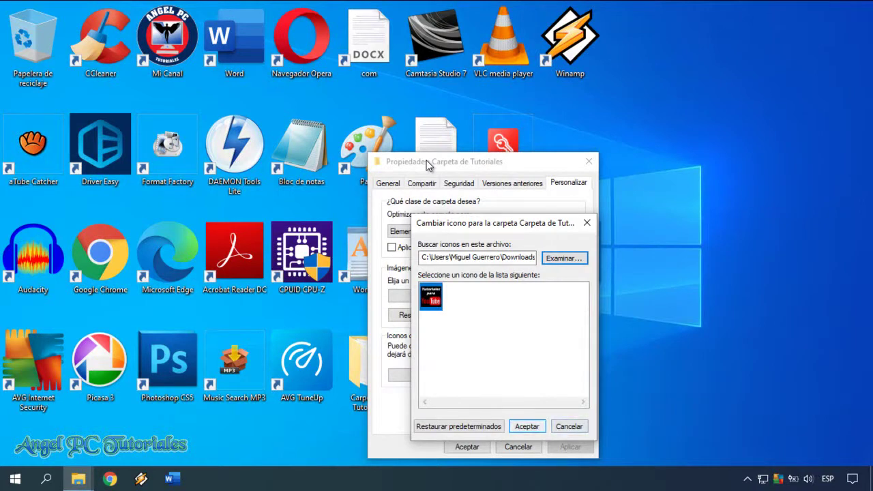
key(Return)
drag(428, 164, 565, 140)
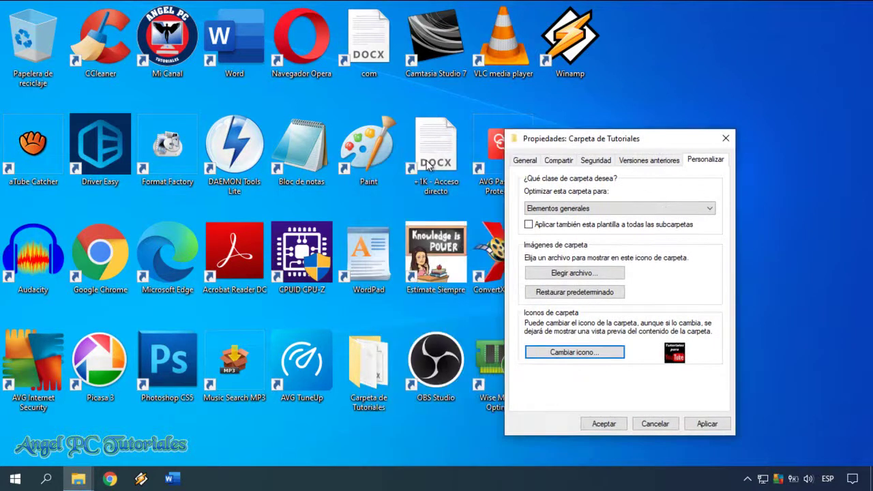
key(alt+a)
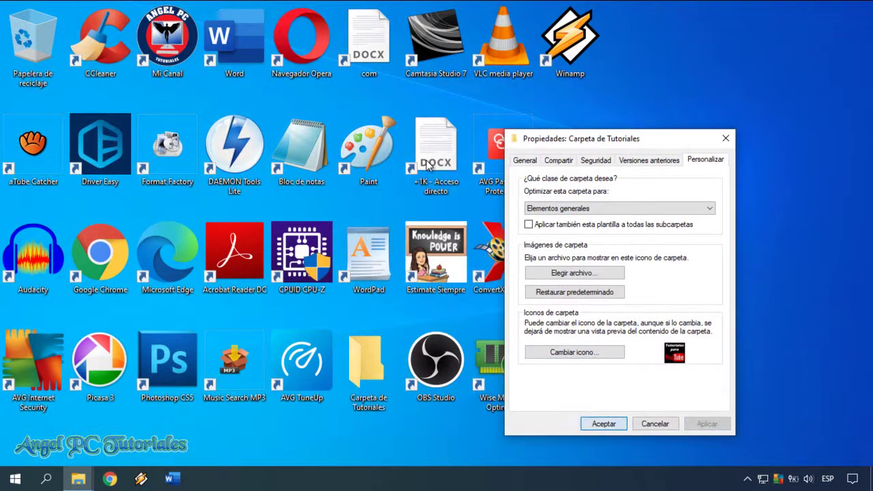
key(Return)
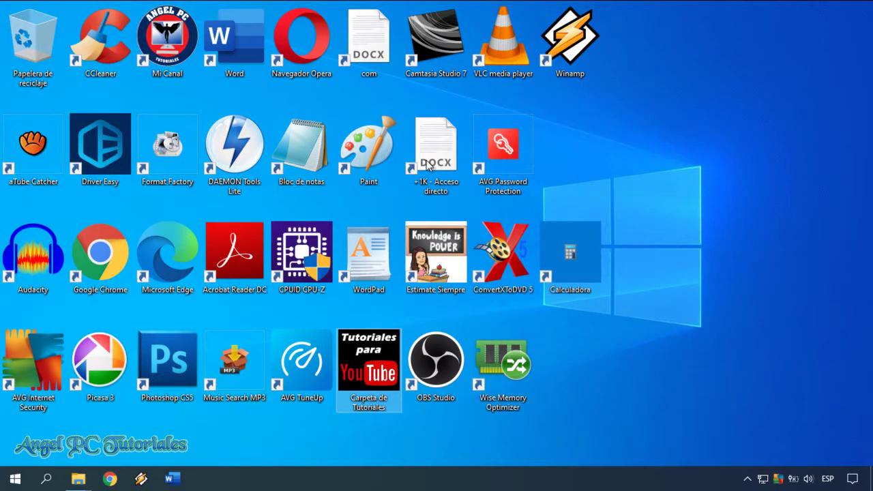